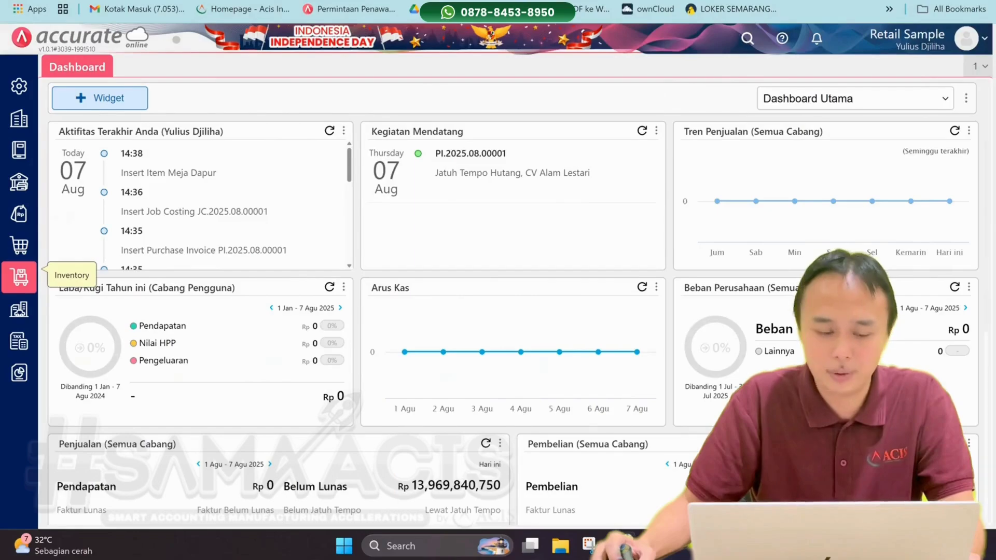
# Search the inventory item list for "papan" and open the Papan item record
pyautogui.click(19, 276)
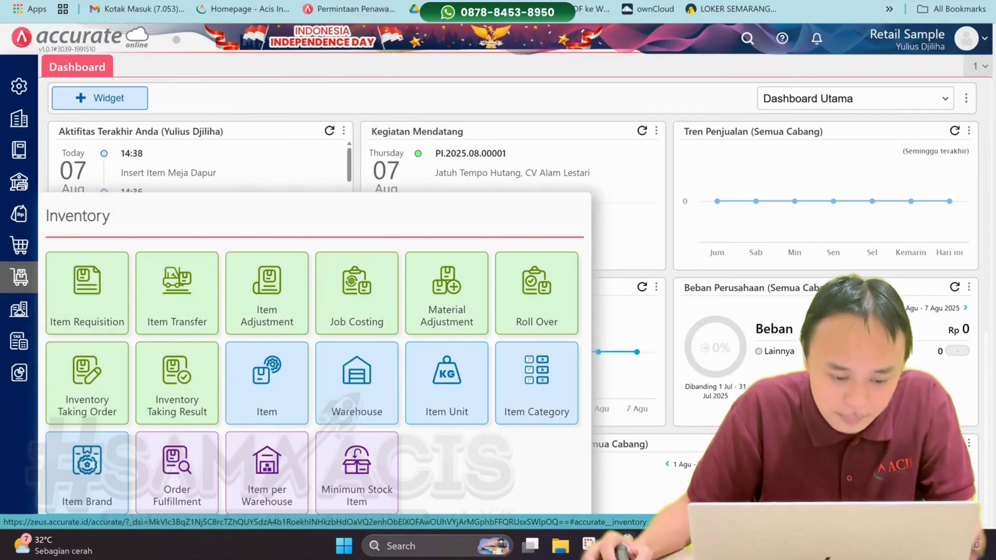
pyautogui.click(267, 384)
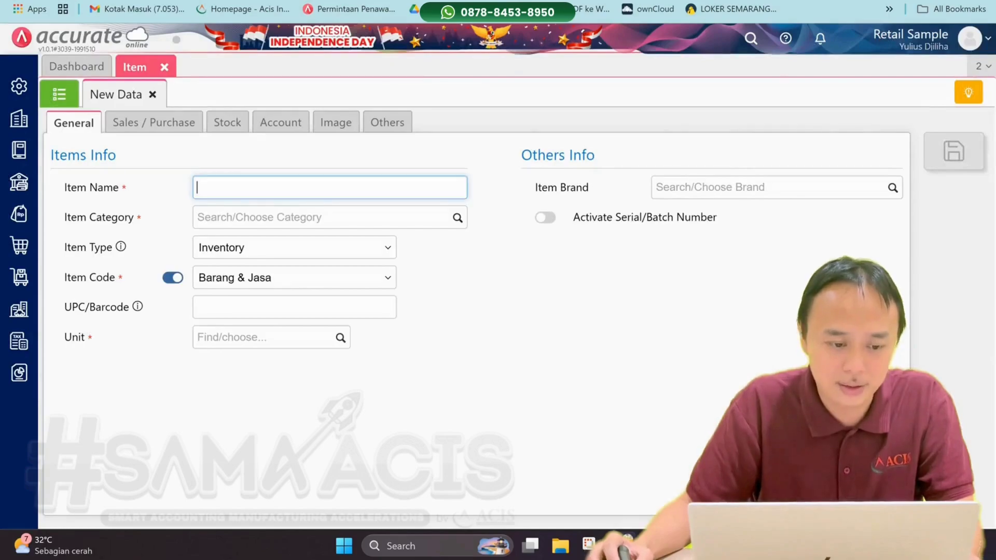
pyautogui.click(59, 94)
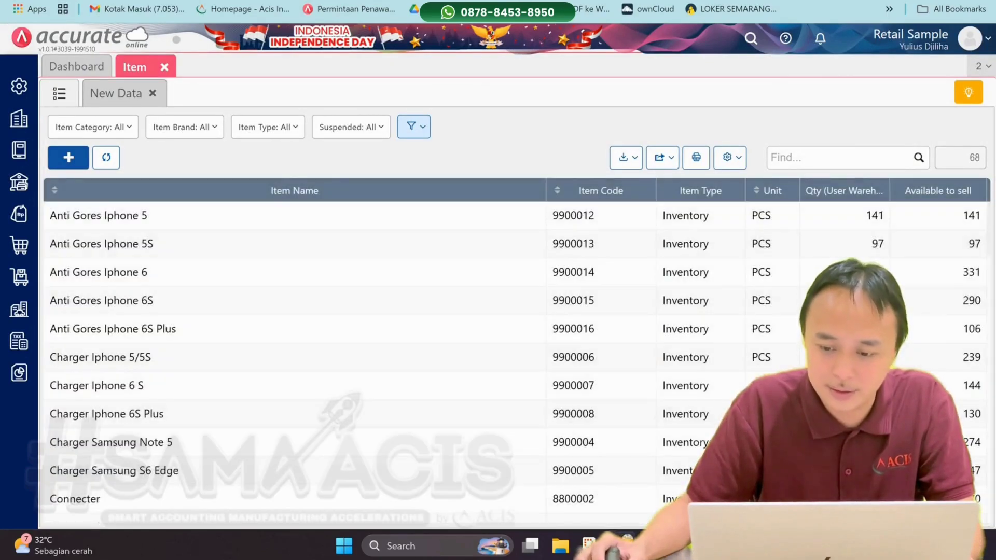
pyautogui.click(830, 157)
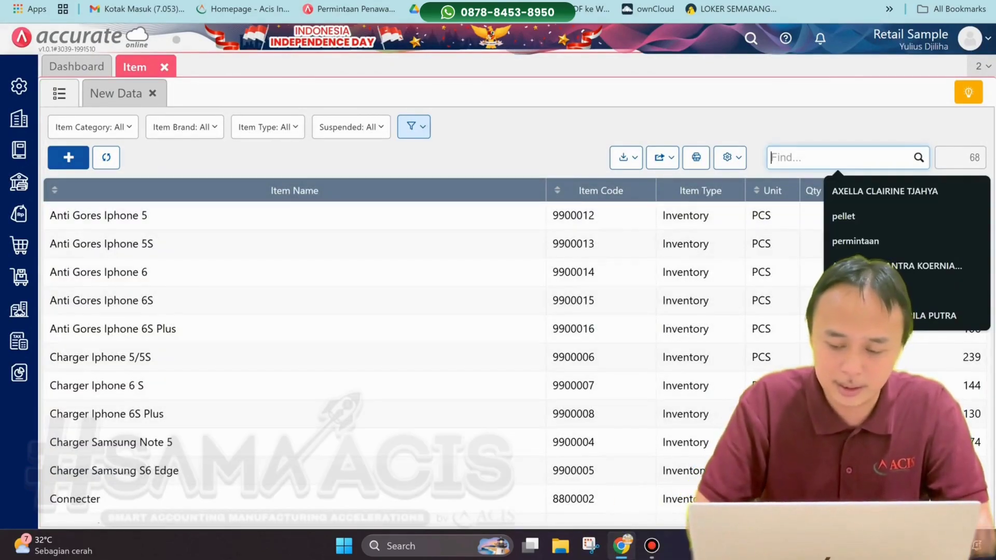
pyautogui.write('papan')
pyautogui.press('Return')
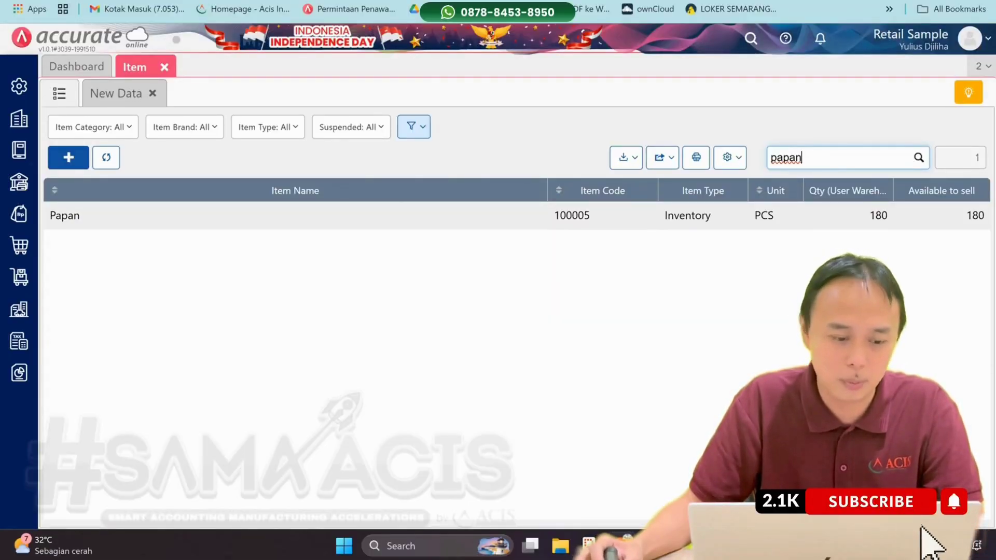
pyautogui.click(65, 216)
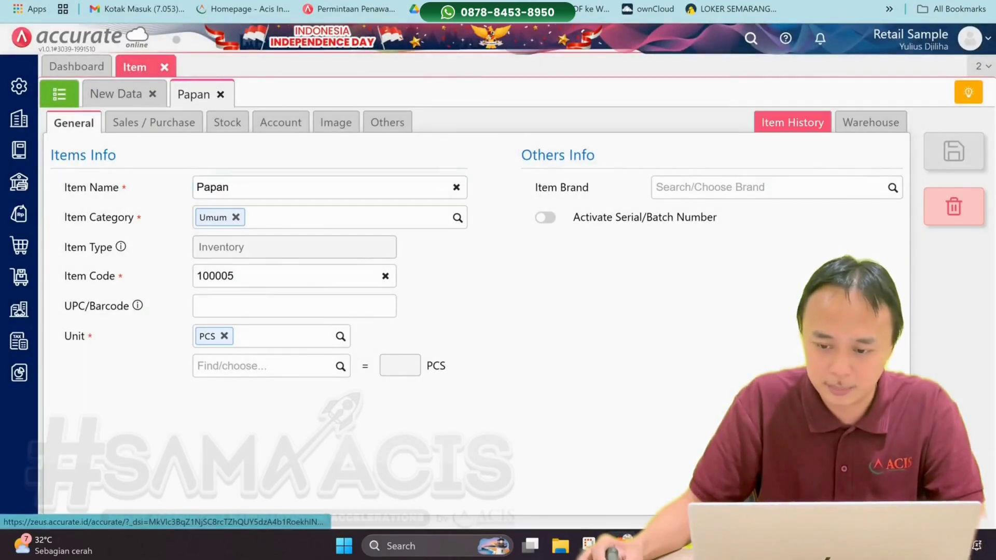
# Review Papan's item history and load its stock balance per warehouse as of 07/08/2025
pyautogui.click(792, 123)
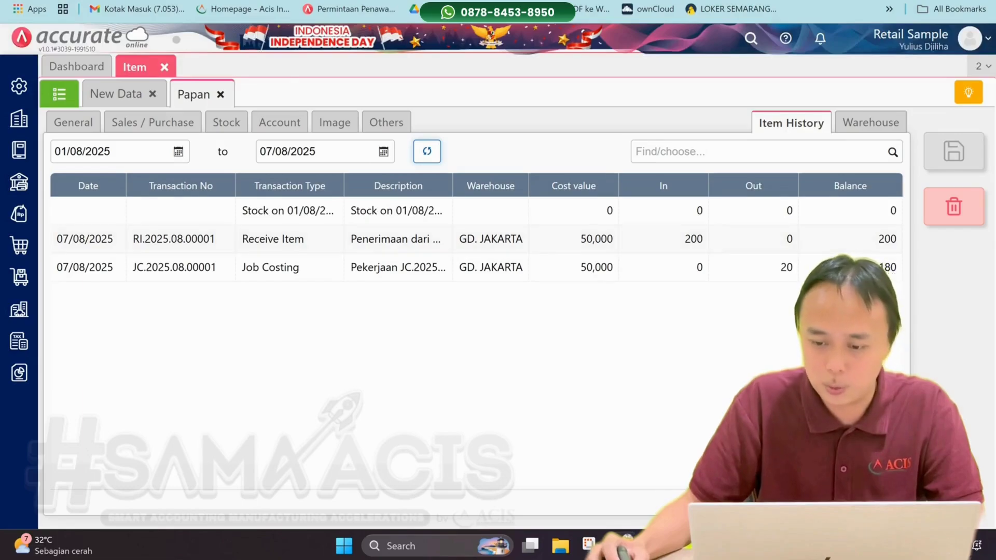
pyautogui.click(870, 122)
pyautogui.click(119, 151)
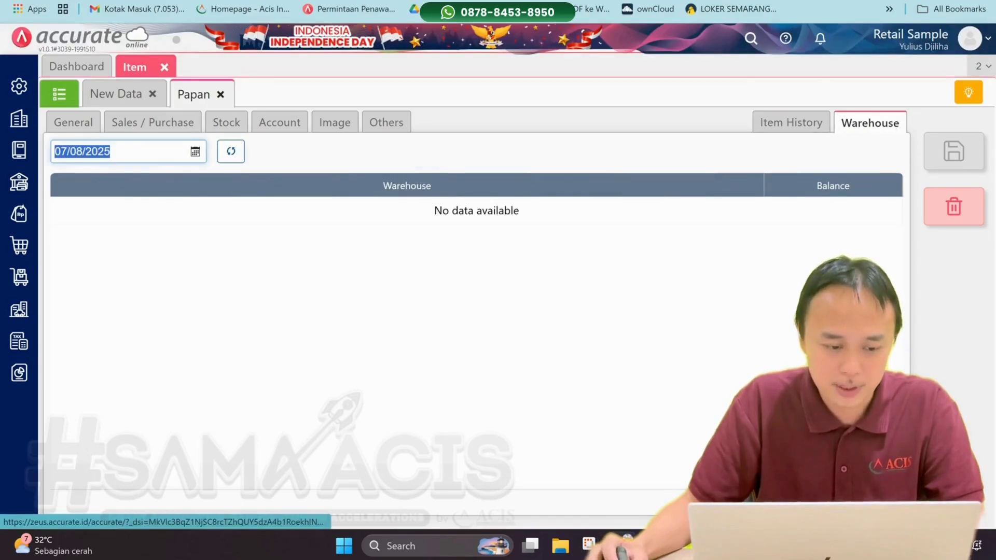
pyautogui.click(231, 151)
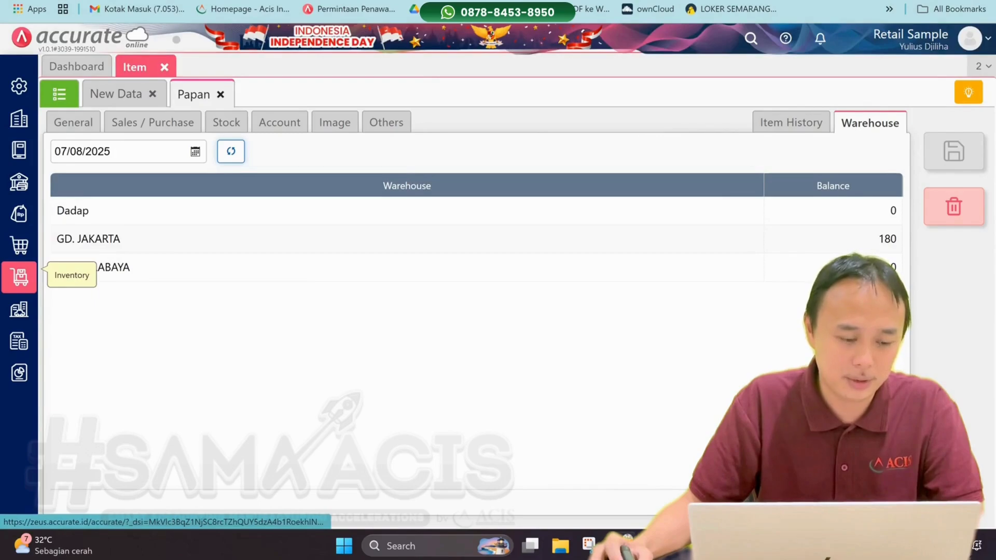
# Open the existing job costing record JC.2025.08.00001 from the Job Costing list to review its materials
pyautogui.click(19, 276)
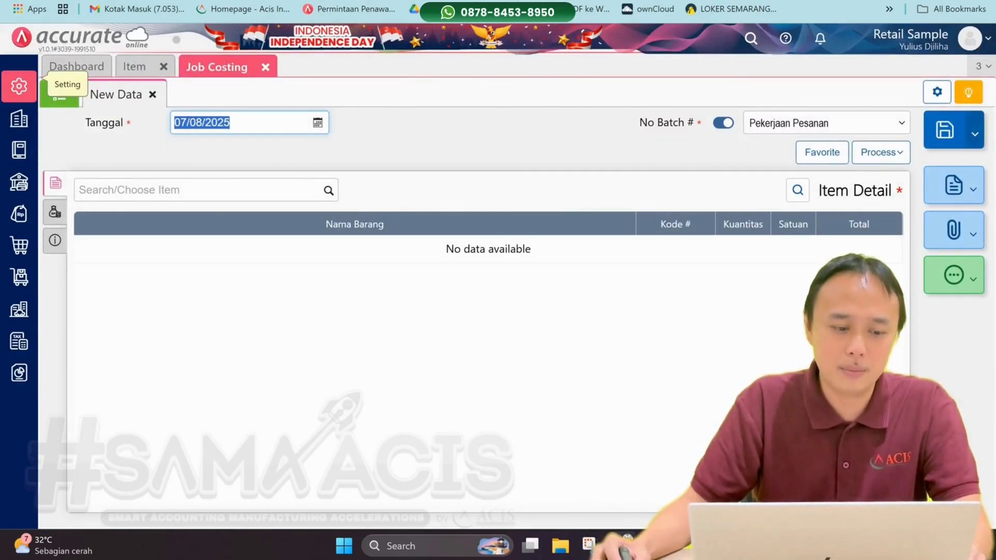
pyautogui.click(59, 94)
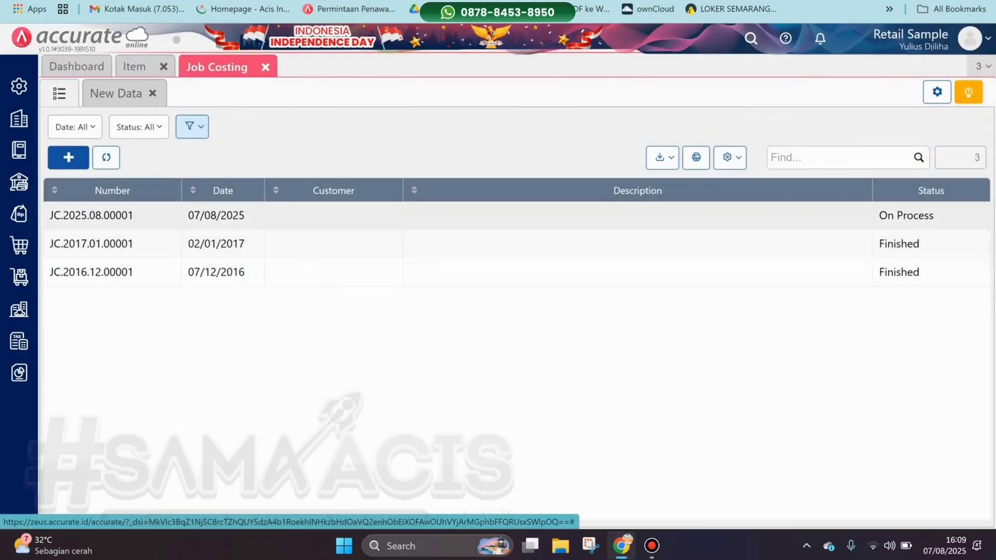
pyautogui.click(112, 215)
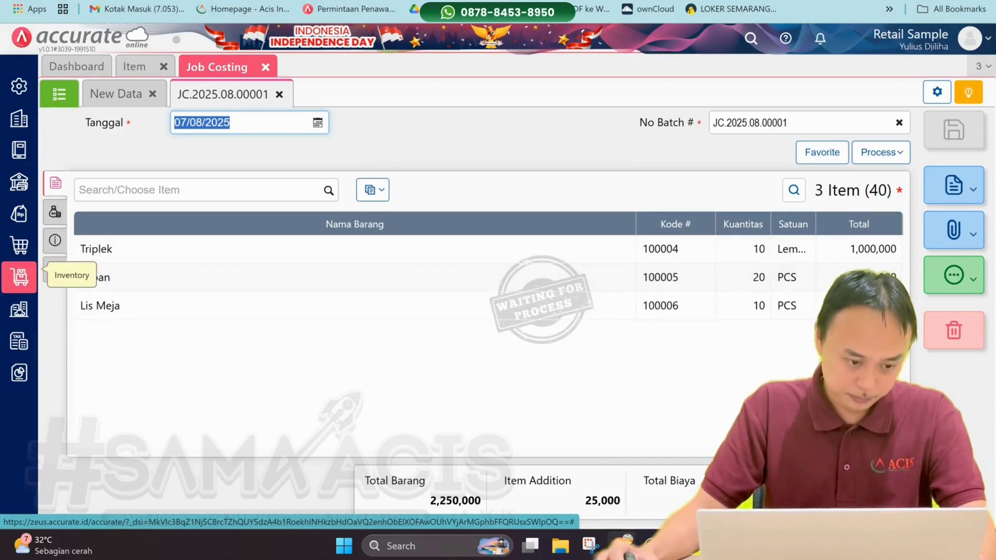
# Open material adjustment MA.2025.08.00001, view its linked job costing record, and close that job record
pyautogui.click(19, 276)
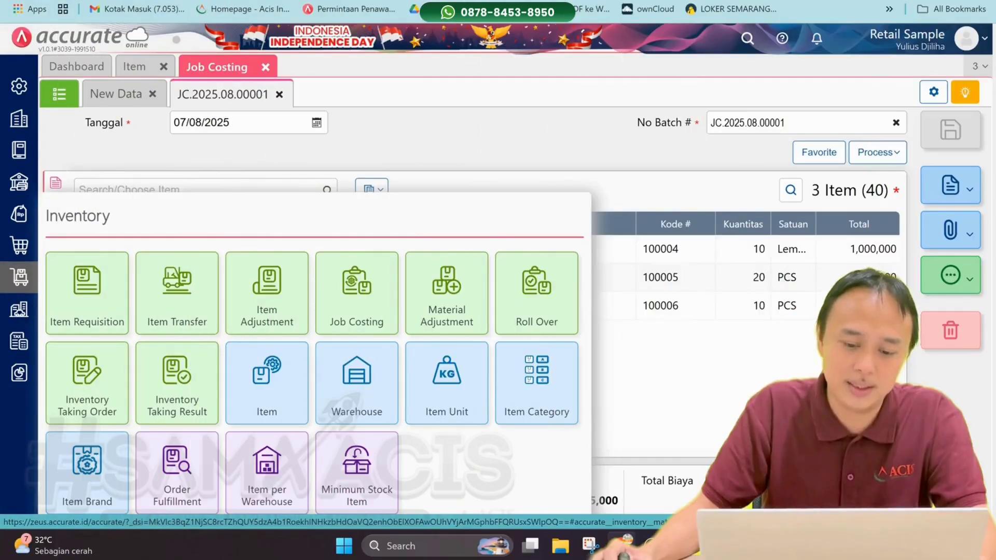
pyautogui.click(446, 293)
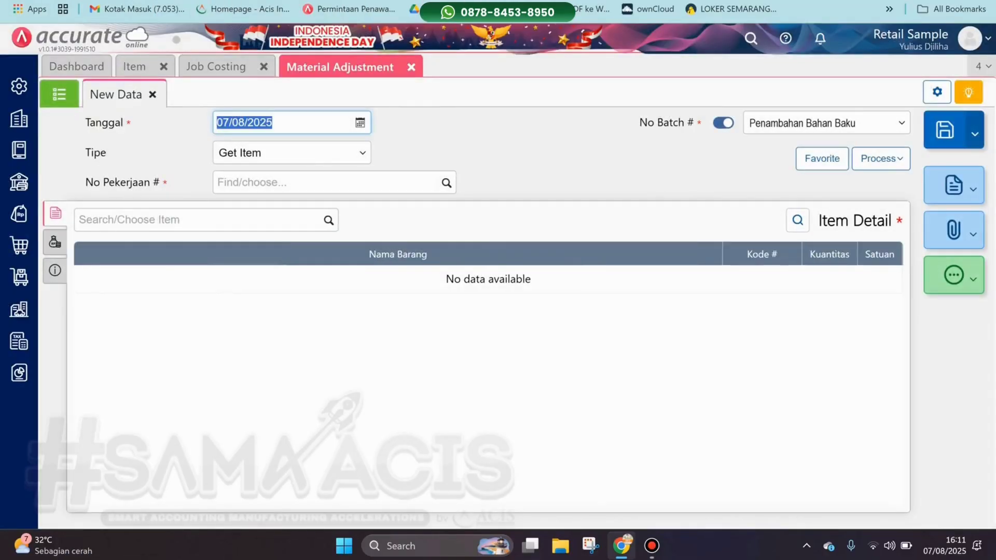
pyautogui.click(58, 94)
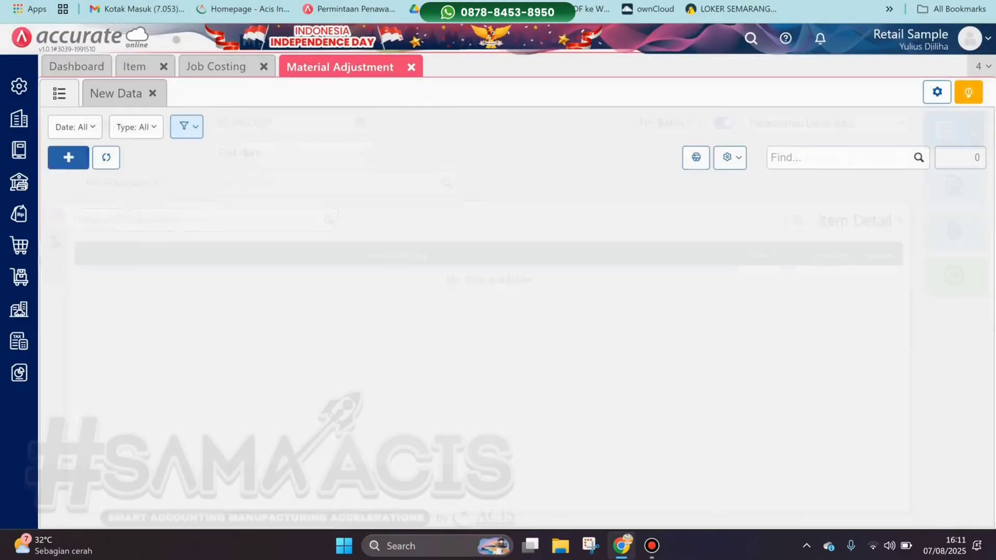
pyautogui.click(103, 278)
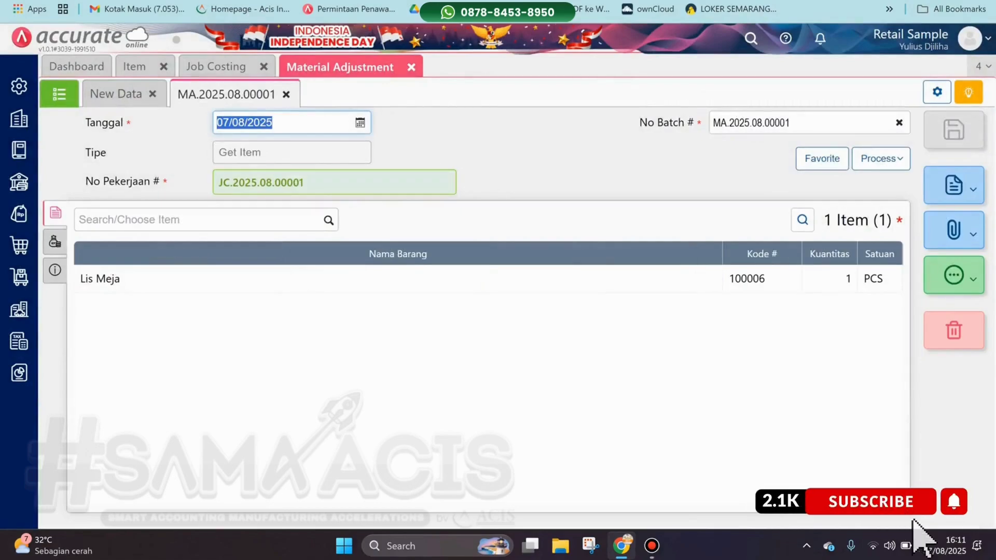
pyautogui.click(261, 182)
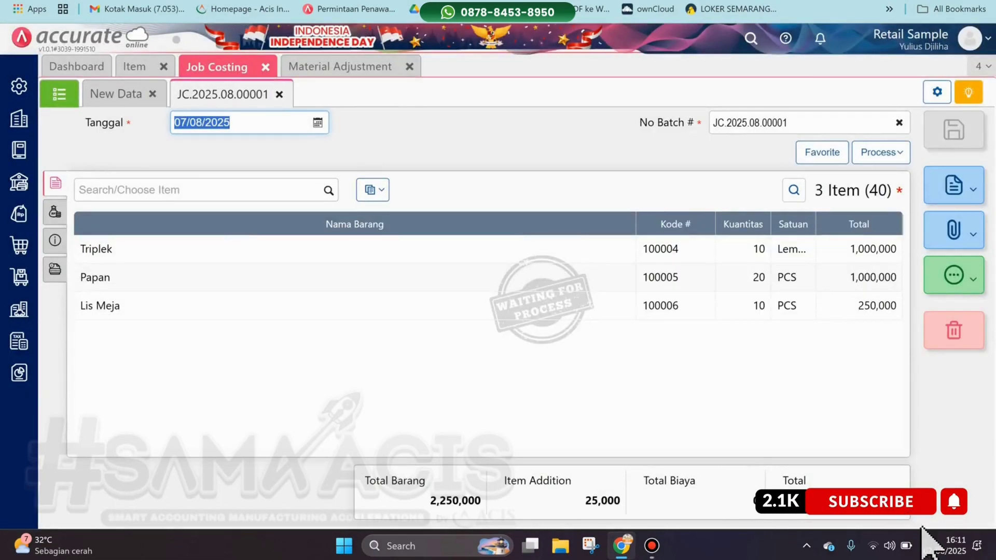
pyautogui.click(279, 95)
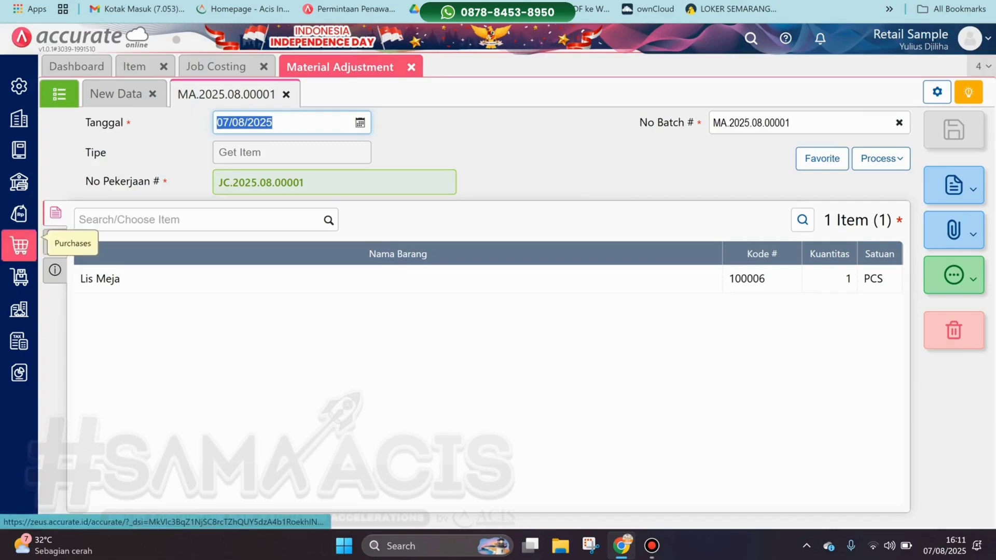
# Start a new Roll Over entry and select job JC.2025.08.00001 as the job to complete
pyautogui.click(21, 277)
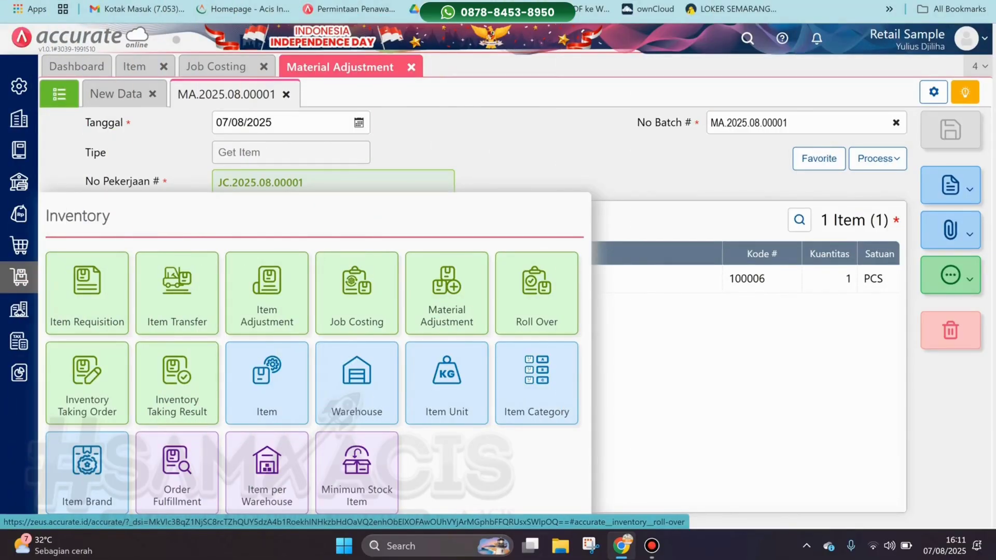
pyautogui.click(536, 293)
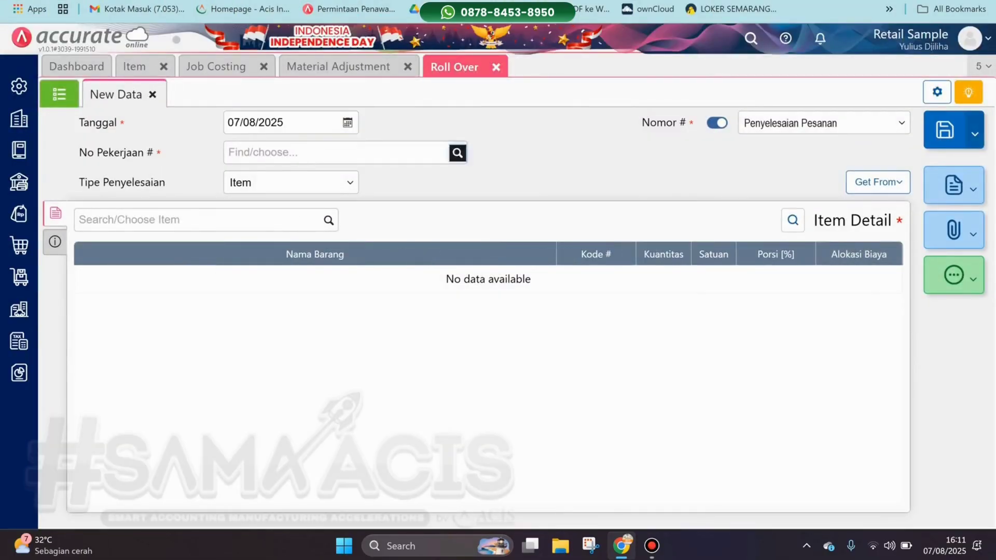
pyautogui.click(332, 152)
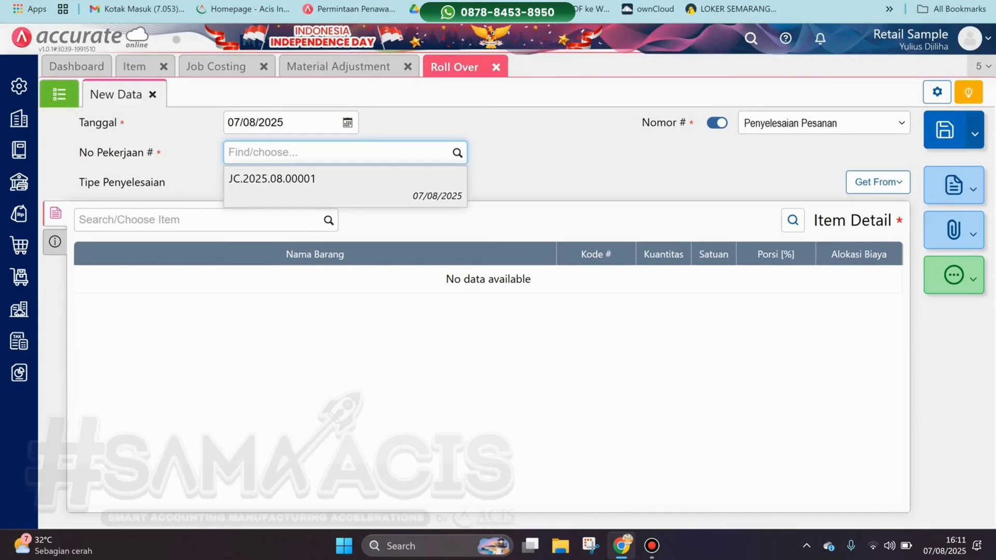
pyautogui.press('Return')
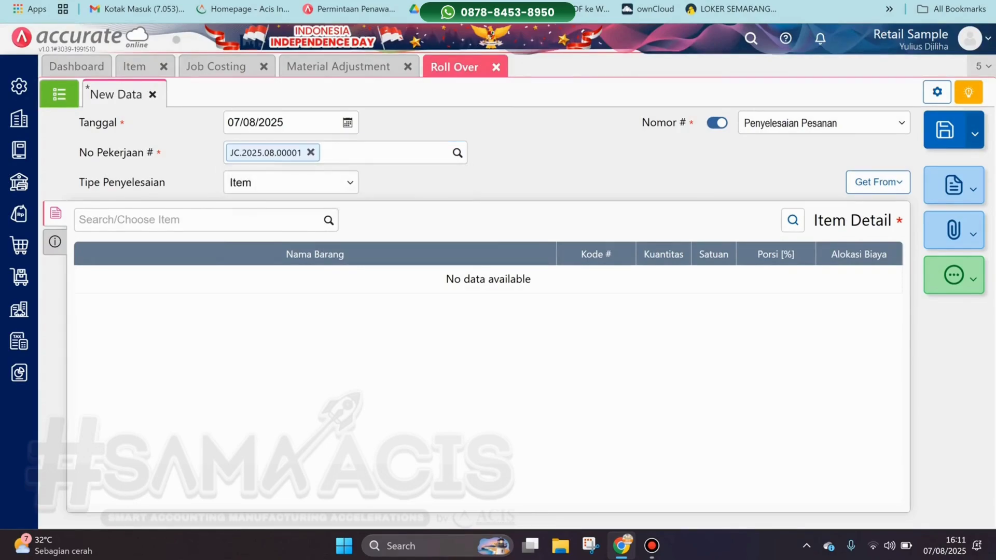
# Add the finished item Meja Dapur with quantity 5 and a 100% cost portion, and save the Roll Over
pyautogui.click(202, 219)
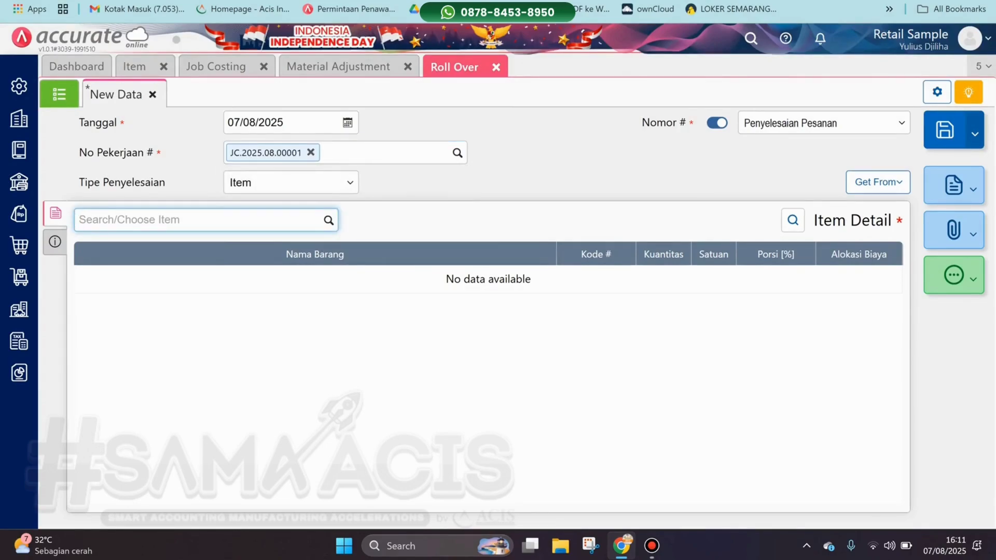
pyautogui.write('me')
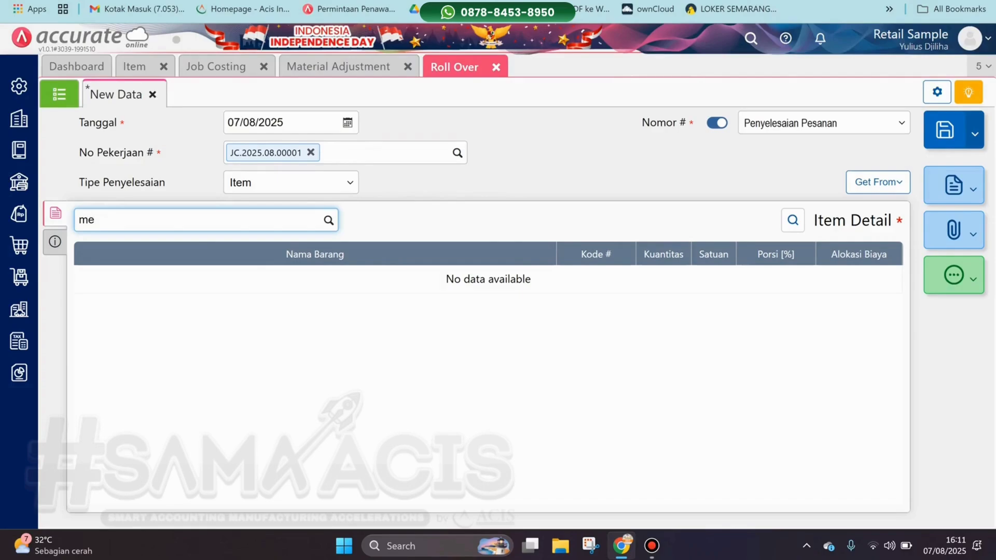
pyautogui.write('ja dapur')
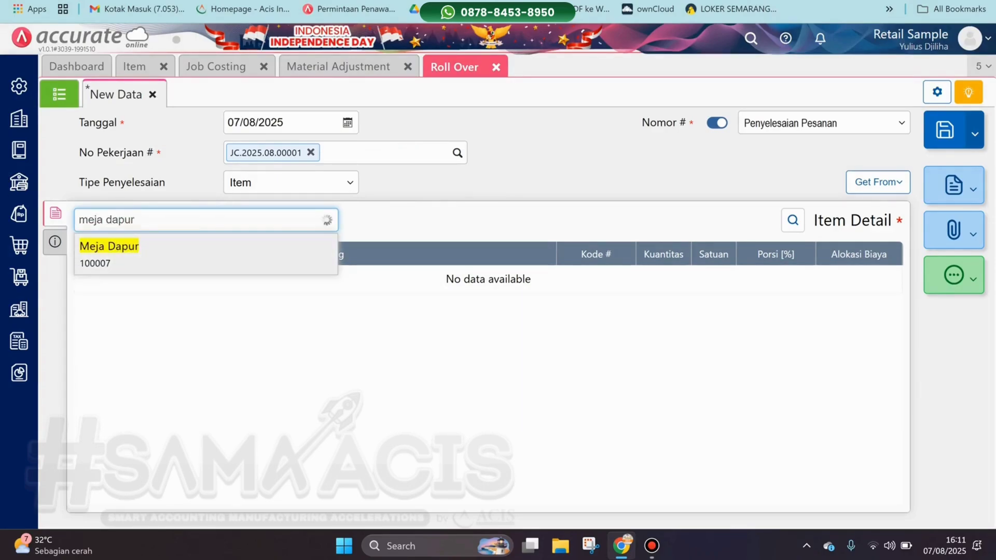
pyautogui.press('Return')
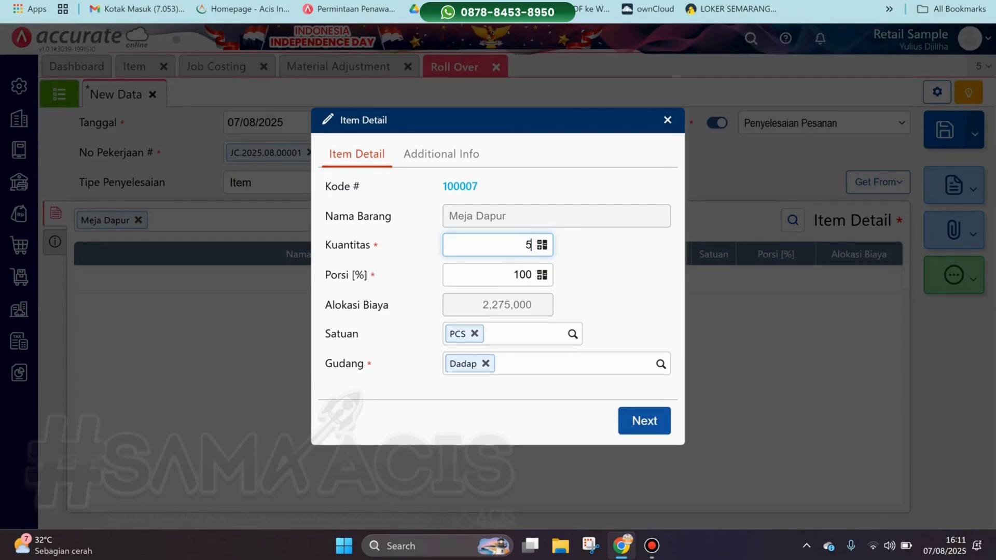
pyautogui.click(530, 274)
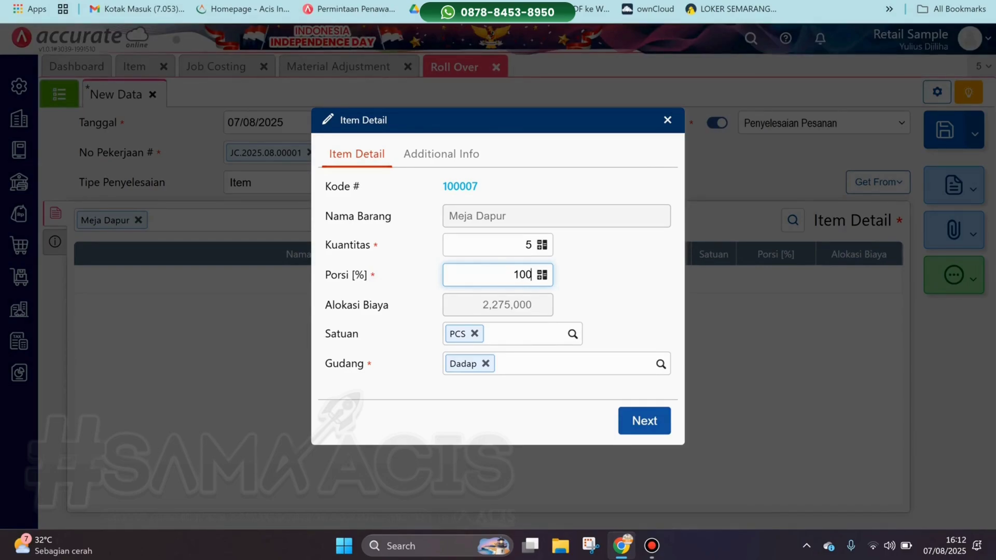
pyautogui.press('Return')
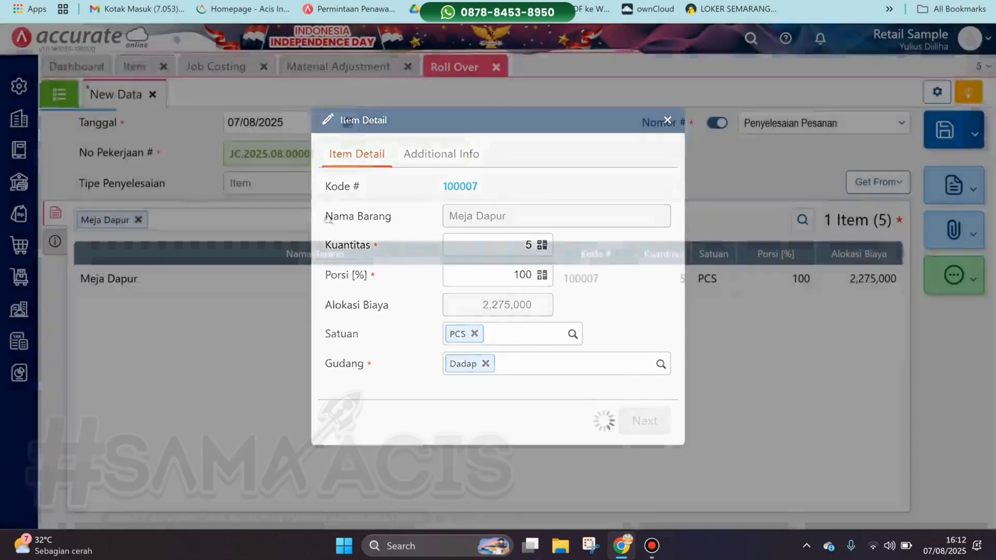
pyautogui.click(943, 129)
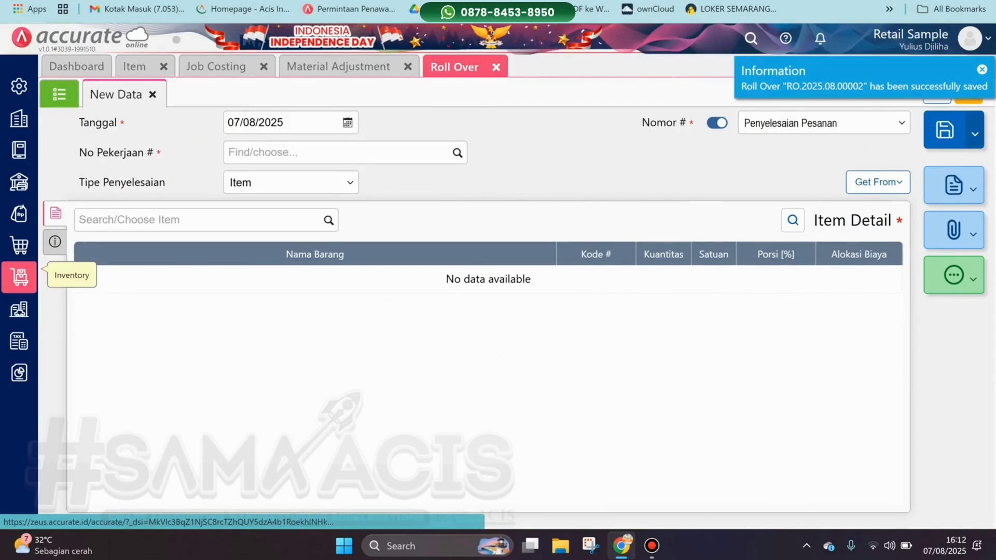
# Search the inventory item list for "meja dapur" and open the Meja Dapur item record
pyautogui.click(19, 277)
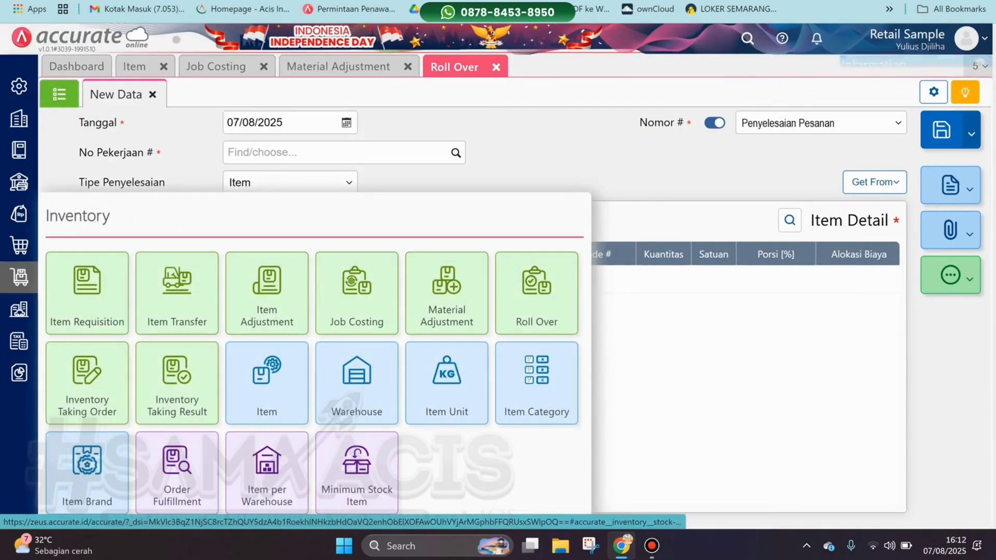
pyautogui.click(267, 383)
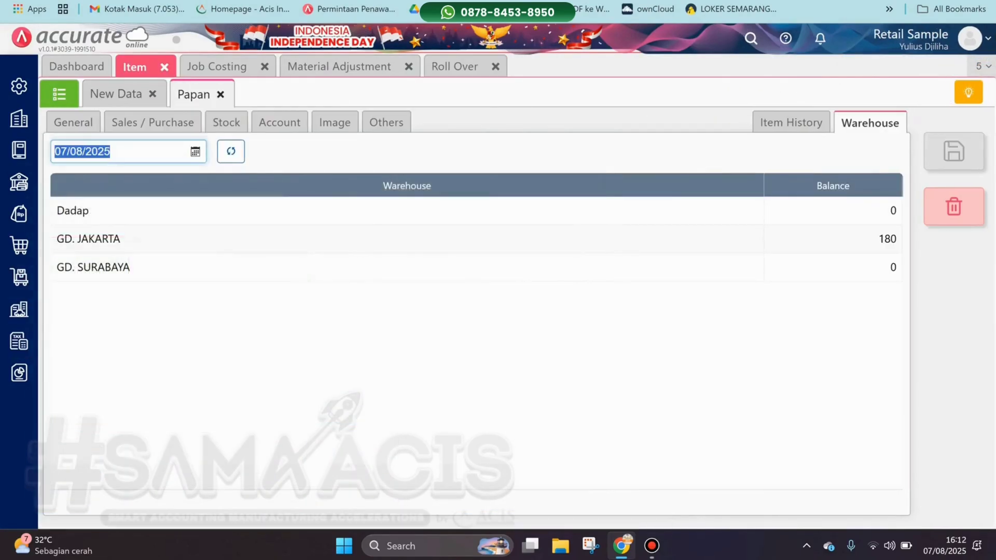
pyautogui.click(58, 94)
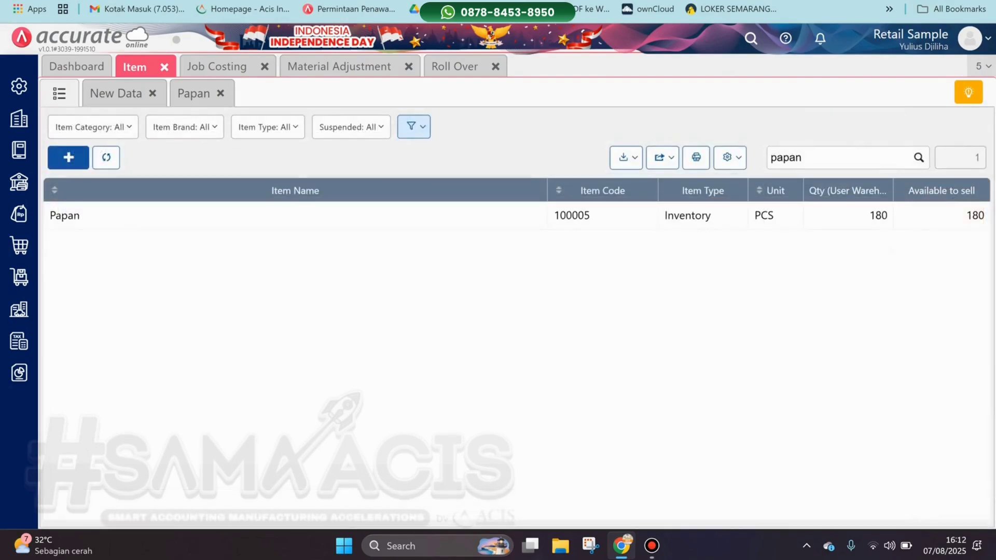
pyautogui.moveTo(804, 157); pyautogui.dragTo(770, 157)
pyautogui.write('me')
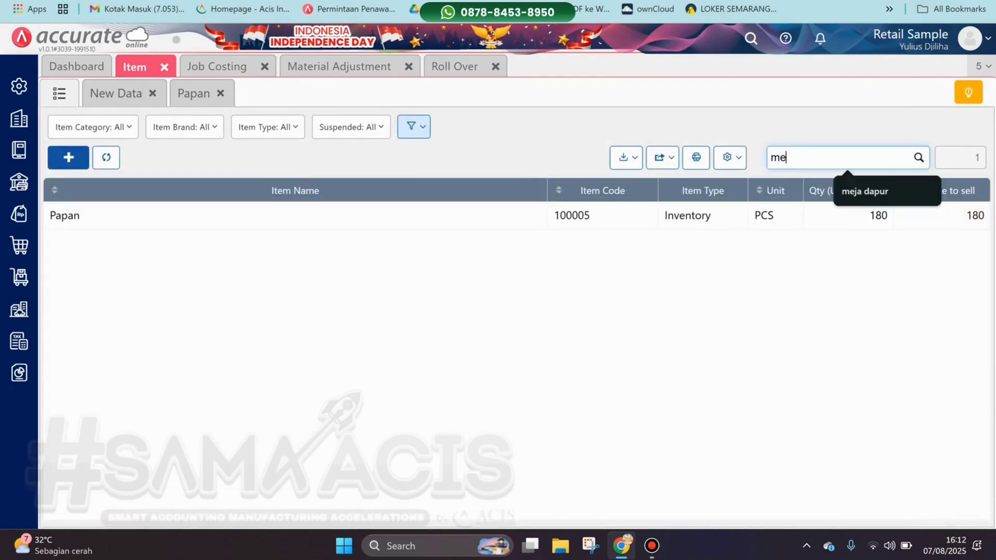
pyautogui.write('ja dapur')
pyautogui.press('Return')
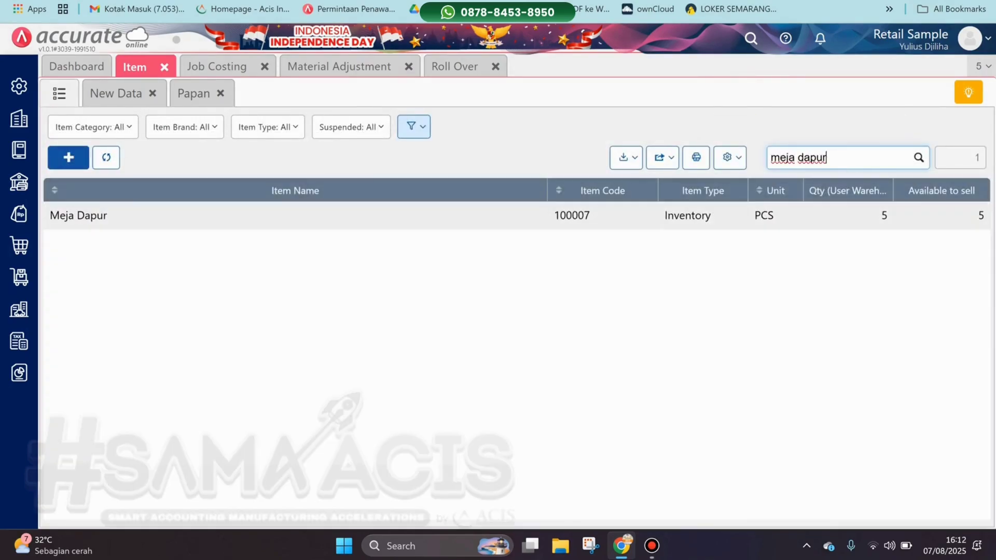
pyautogui.click(78, 215)
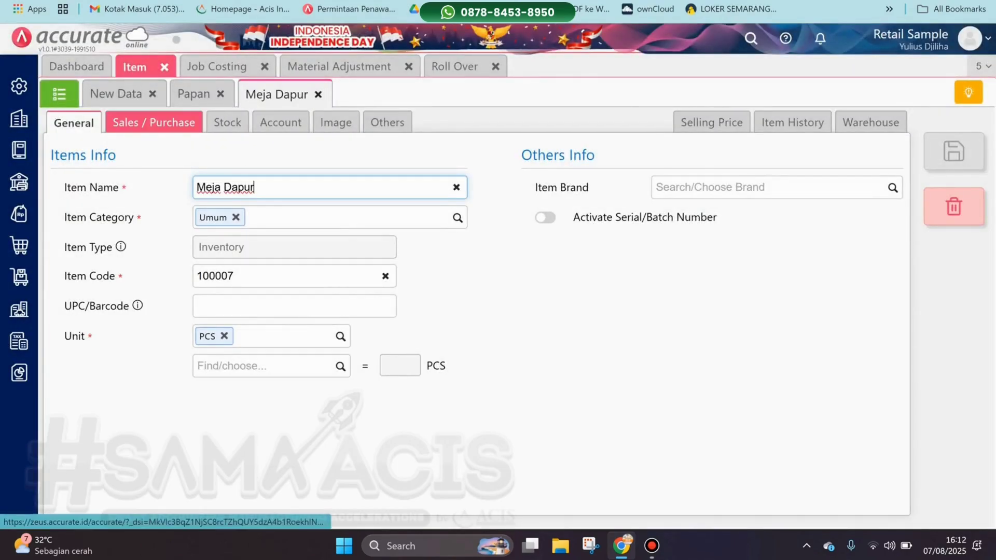
# Review the Meja Dapur item's stock and cost, transaction history, warehouse balances as of 07/08/2025, and sales and purchase settings
pyautogui.click(227, 122)
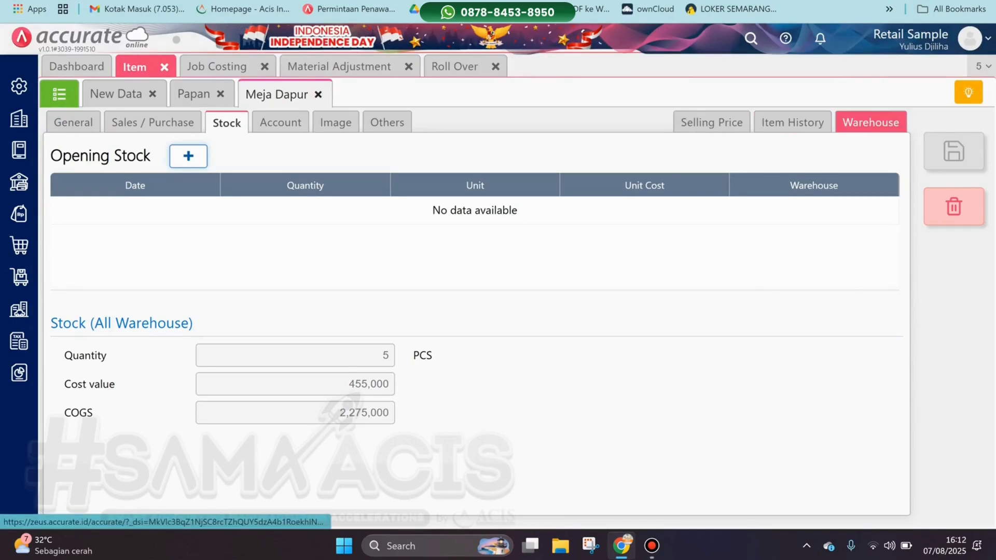
pyautogui.click(791, 123)
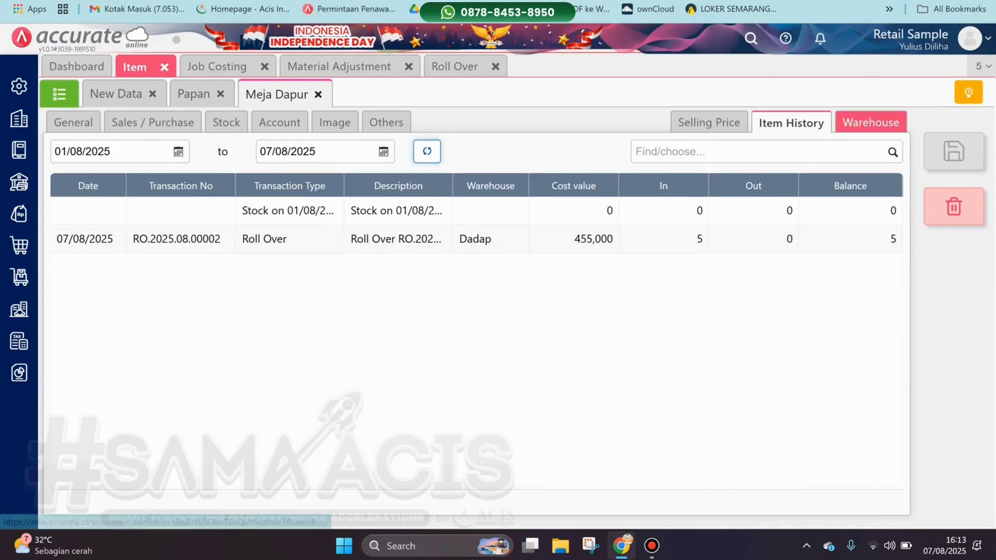
pyautogui.click(870, 122)
pyautogui.click(230, 151)
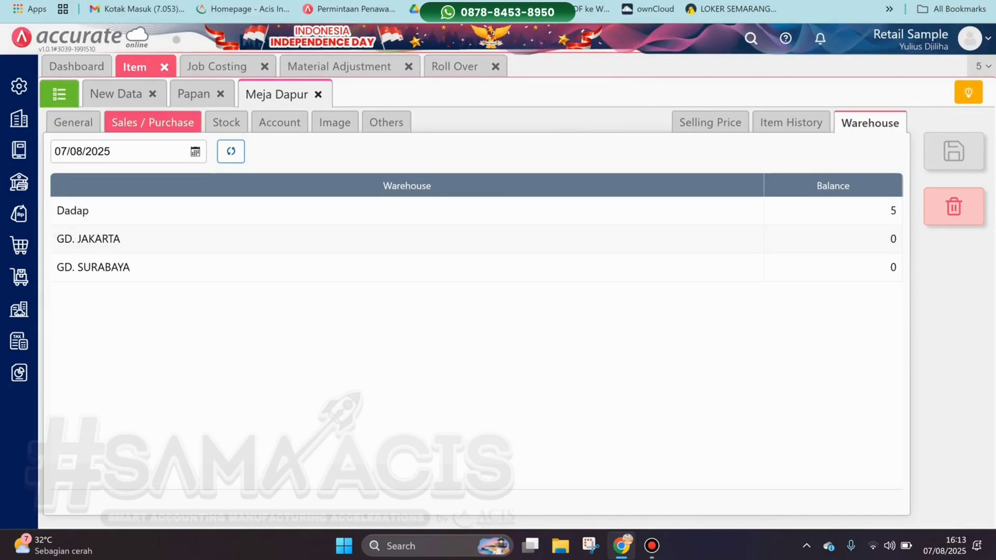
pyautogui.click(154, 122)
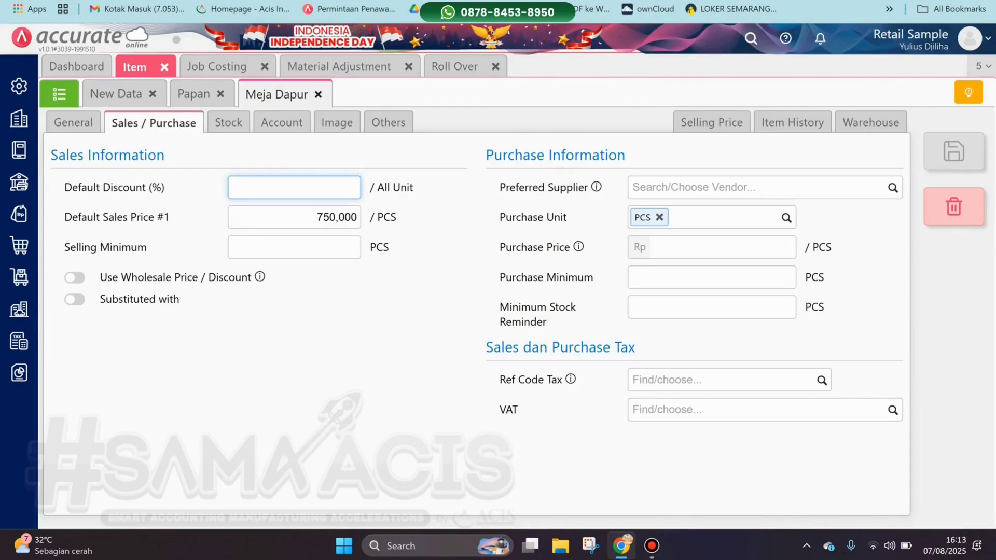
pyautogui.press('Tab')
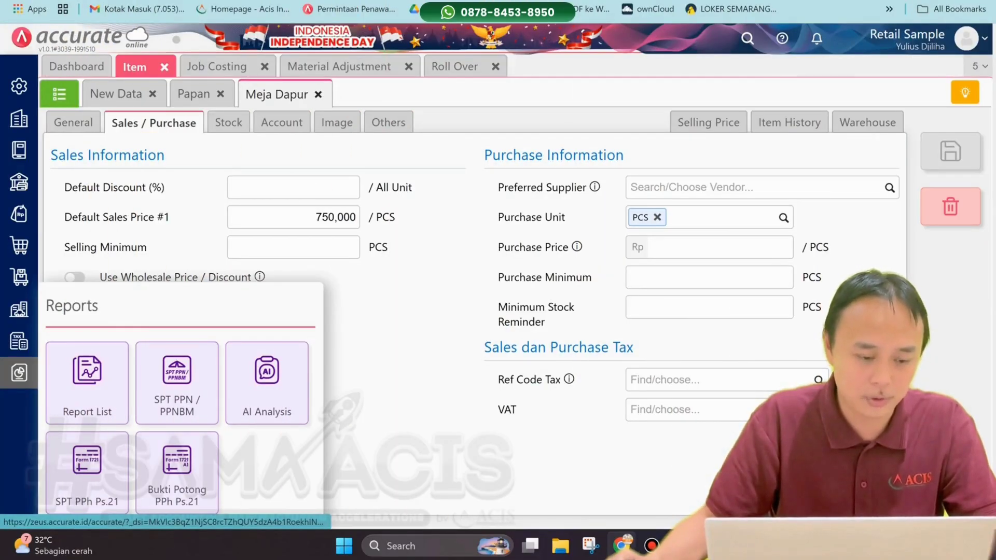
# Run the Job Costing History report for 01 Aug 2025 to 07 Aug 2025 and examine the Meja Dapur Roll Over line's transaction type and quantity
pyautogui.click(87, 379)
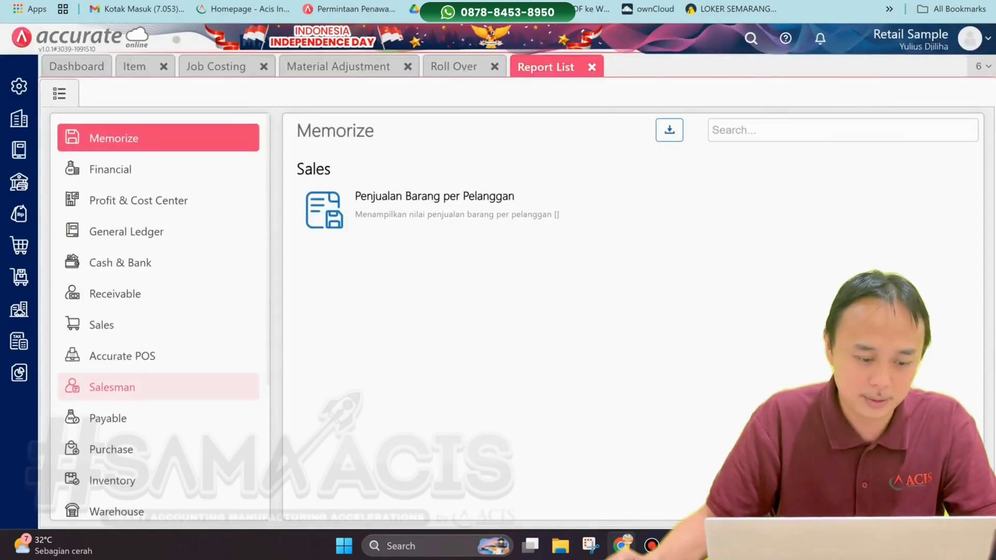
pyautogui.scroll(-2, 158, 383)
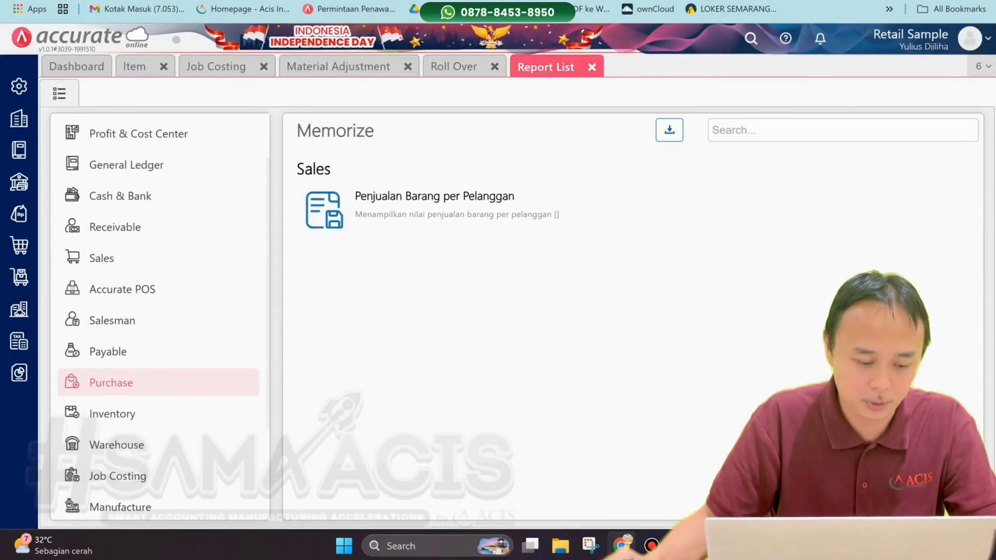
pyautogui.click(158, 475)
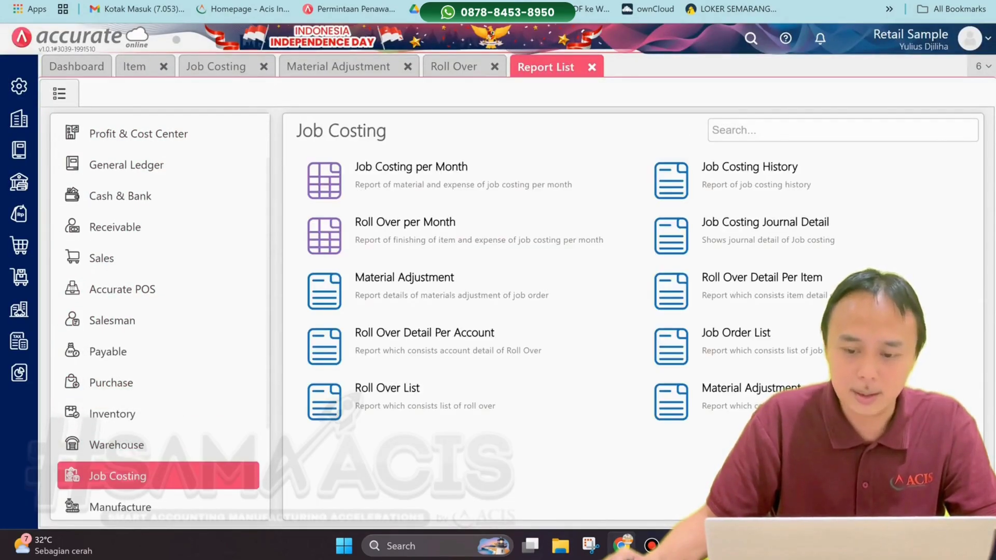
pyautogui.click(750, 176)
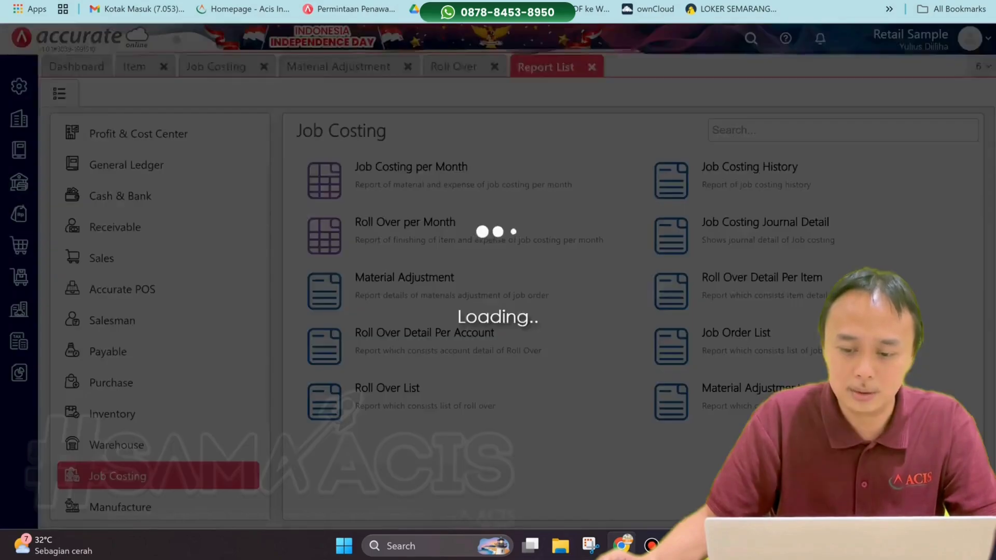
pyautogui.click(659, 406)
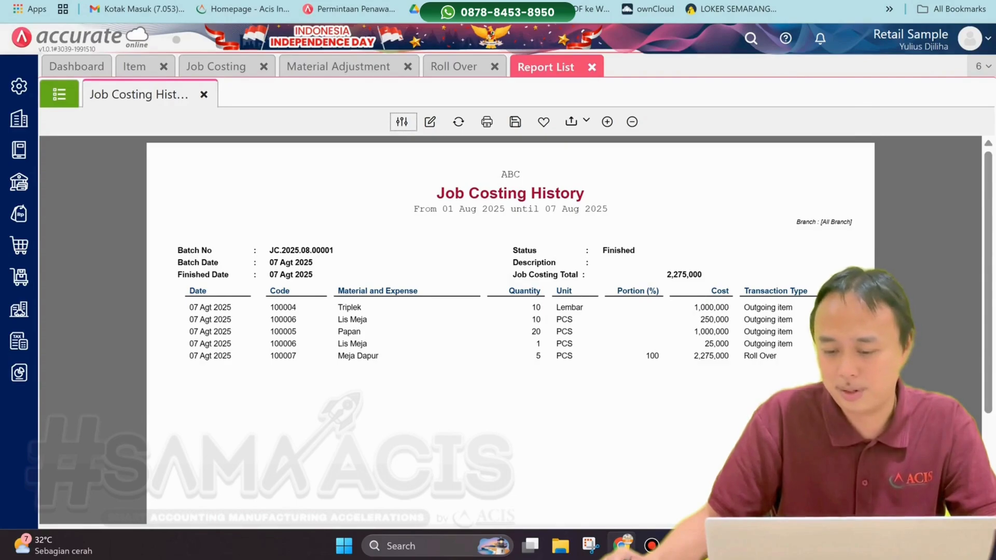
pyautogui.moveTo(777, 356); pyautogui.dragTo(743, 356)
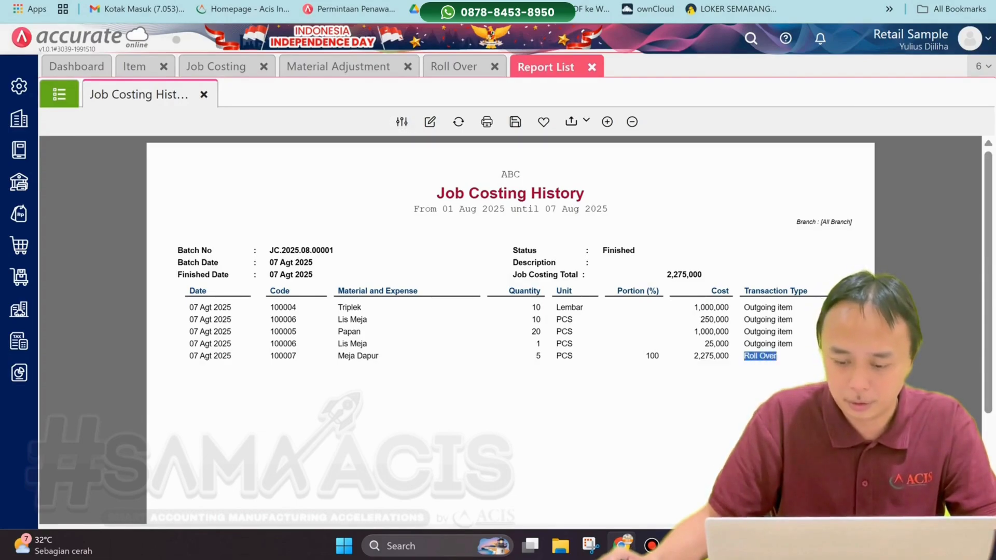
pyautogui.doubleClick(537, 355)
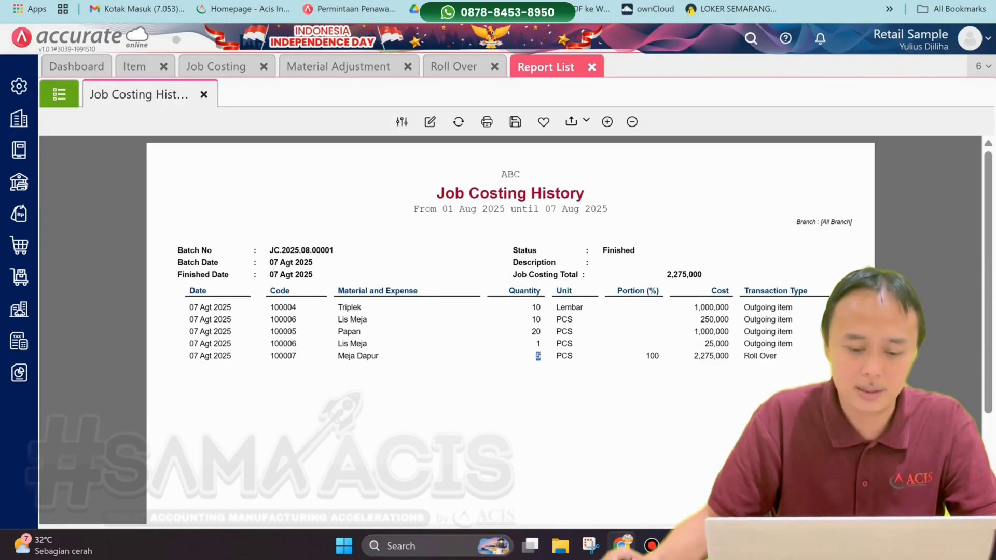